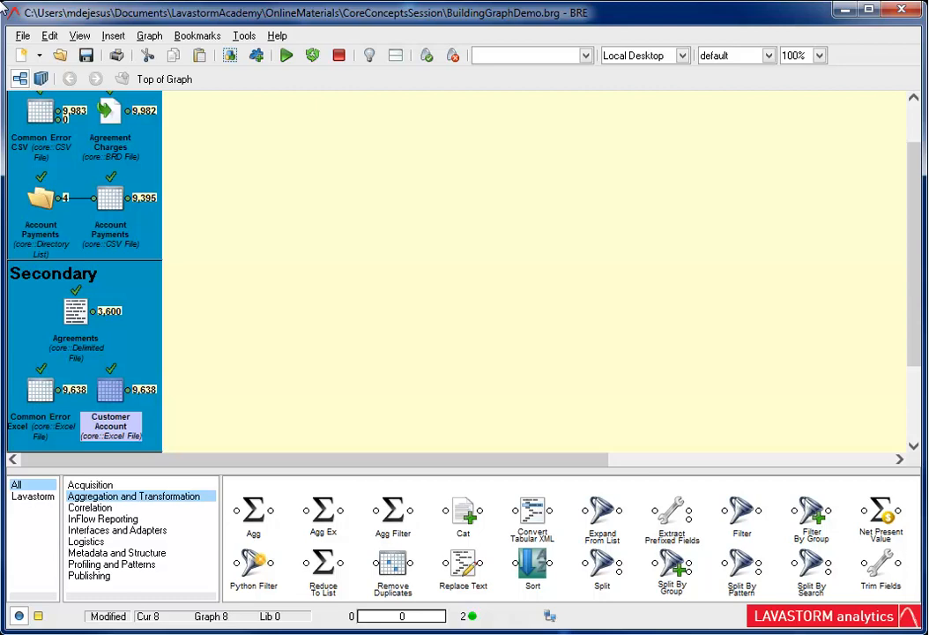
# Add a Filter node fed by the Customer Account node and replace the wildcard in its emit statement with the Customer_Account_Number input field
pyautogui.doubleClick(742, 519)
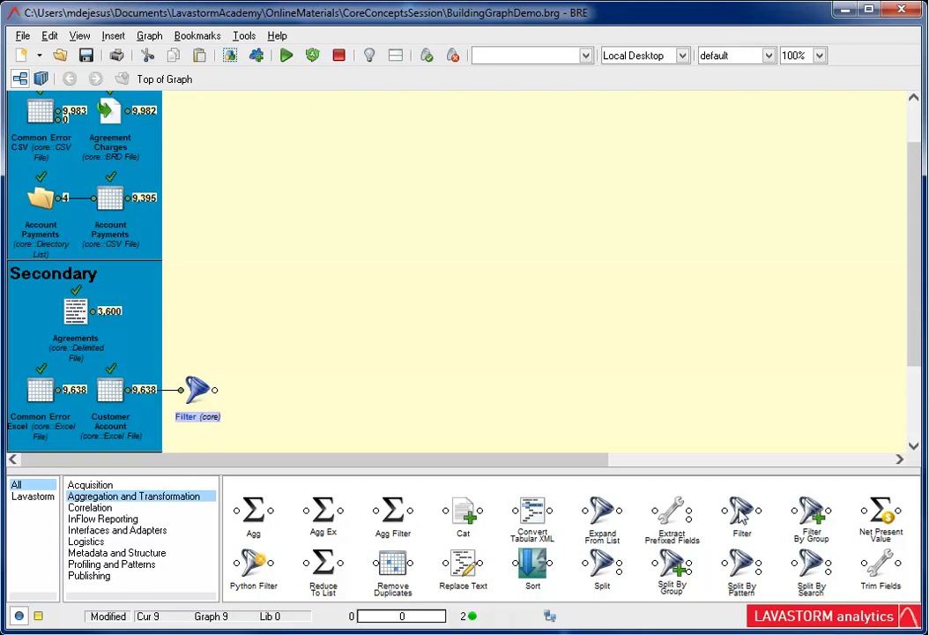
pyautogui.doubleClick(196, 389)
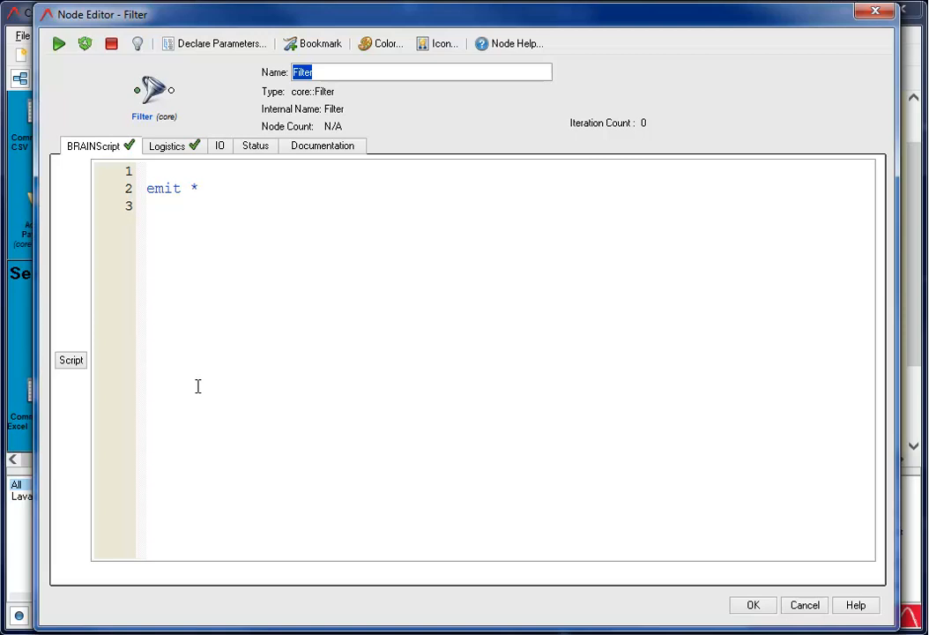
pyautogui.click(200, 188)
pyautogui.press('BackSpace')
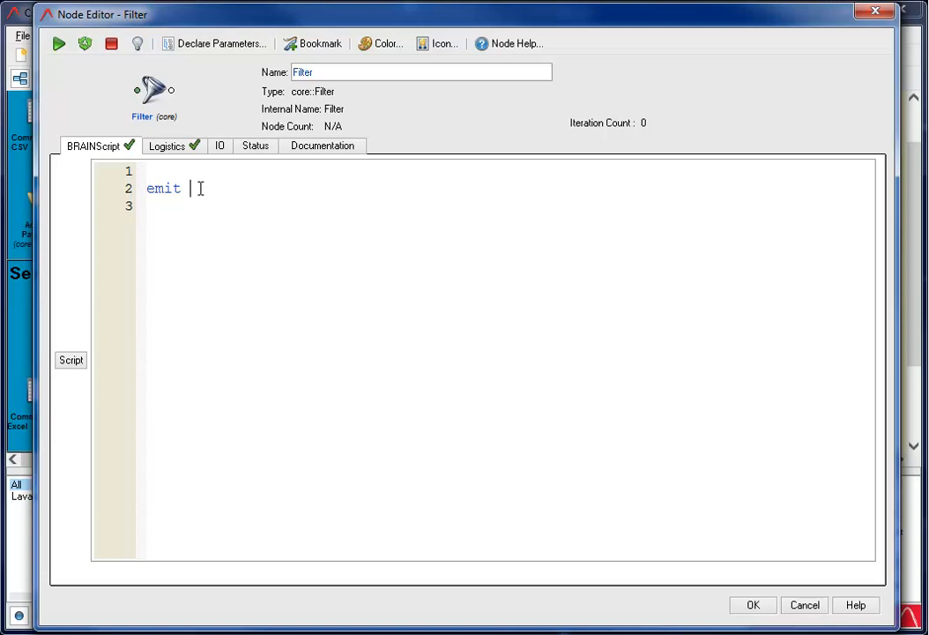
pyautogui.rightClick(245, 189)
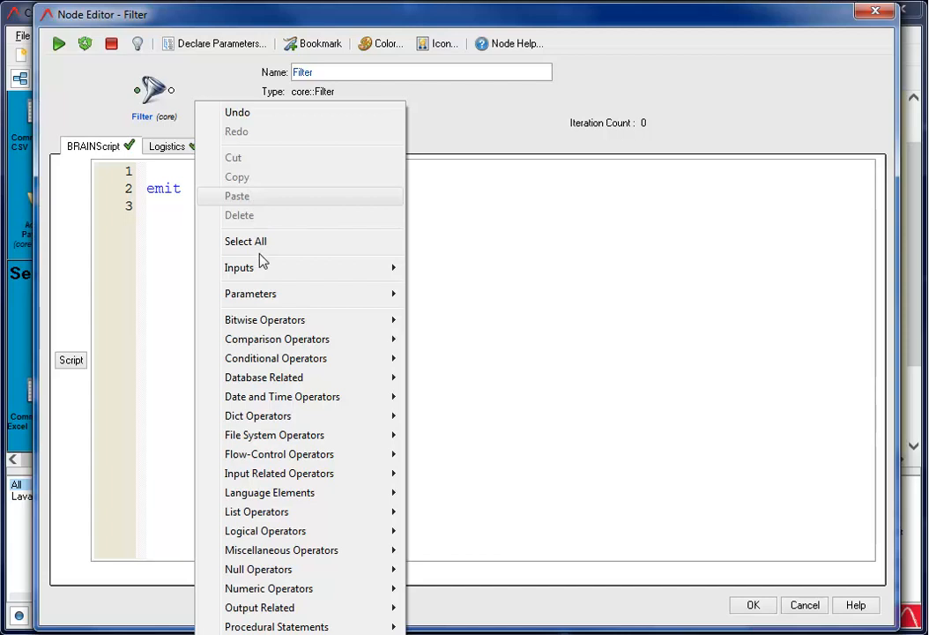
pyautogui.moveTo(262, 275)
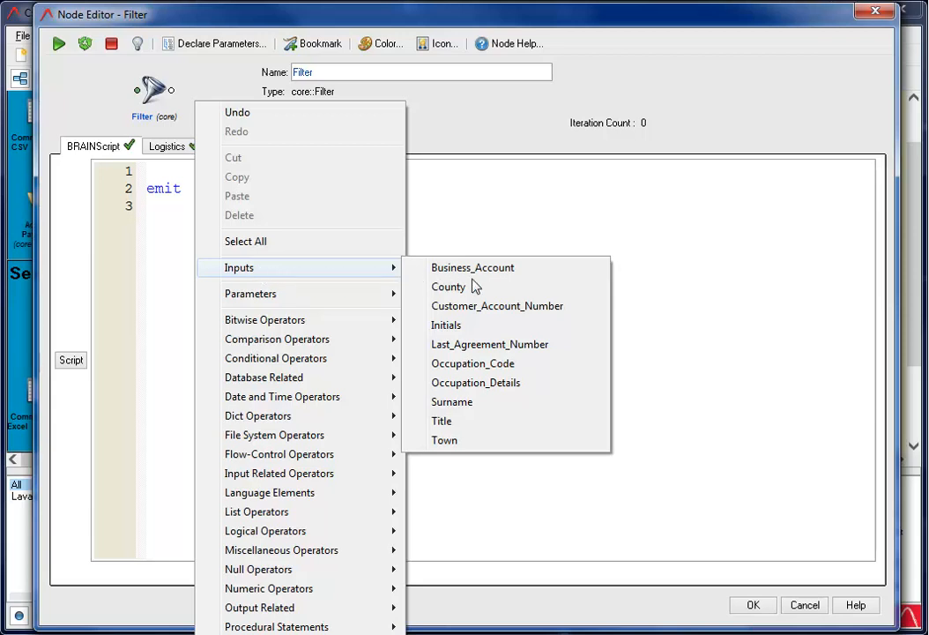
pyautogui.click(541, 309)
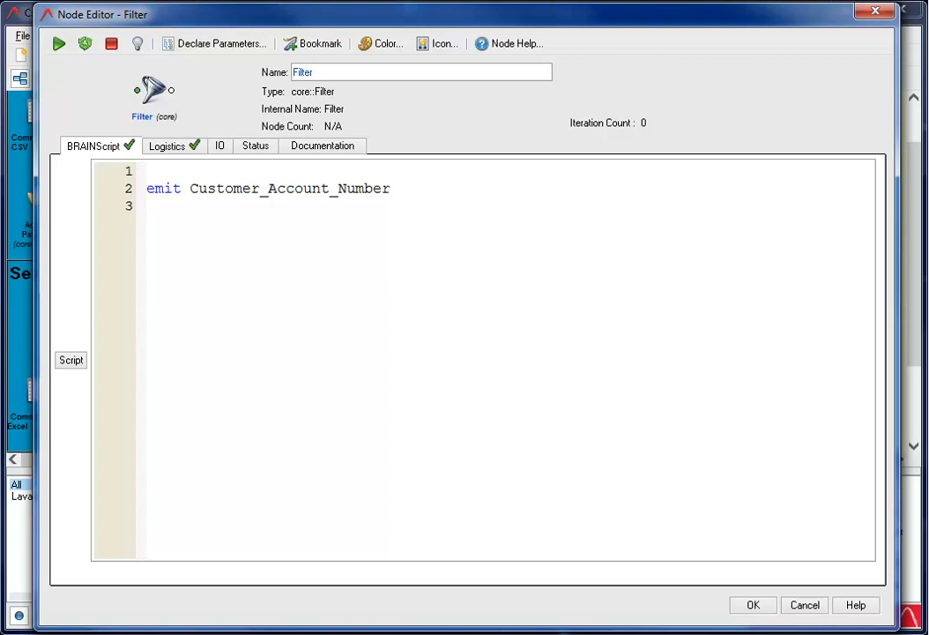
# Extend the emit statement with the fields 'Last_Agreement_Number', 'Title', 'Initials', 'Surname', 'Business_Account' and 'Occupation_Details'
pyautogui.write(", '1")
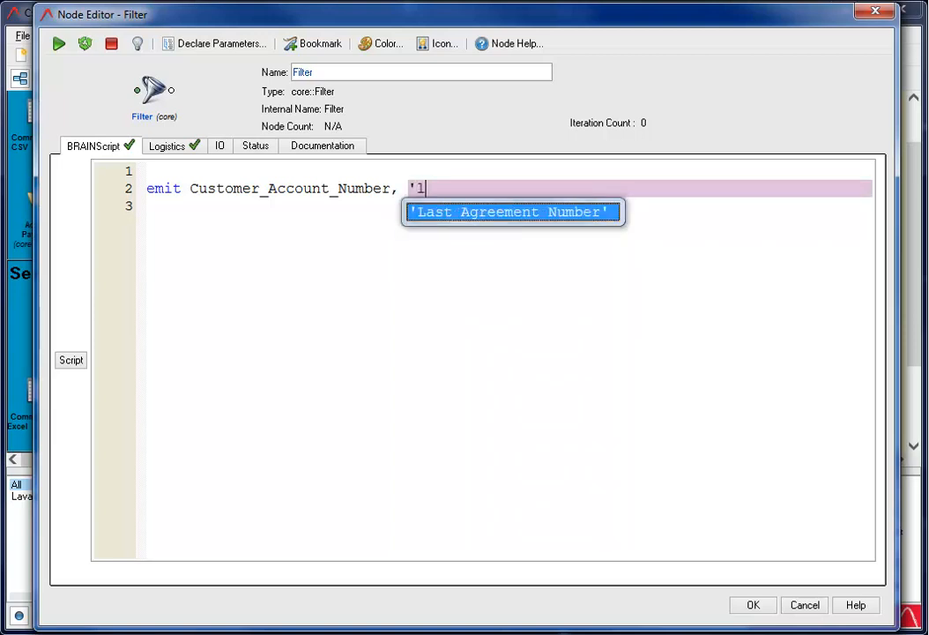
pyautogui.press('Return')
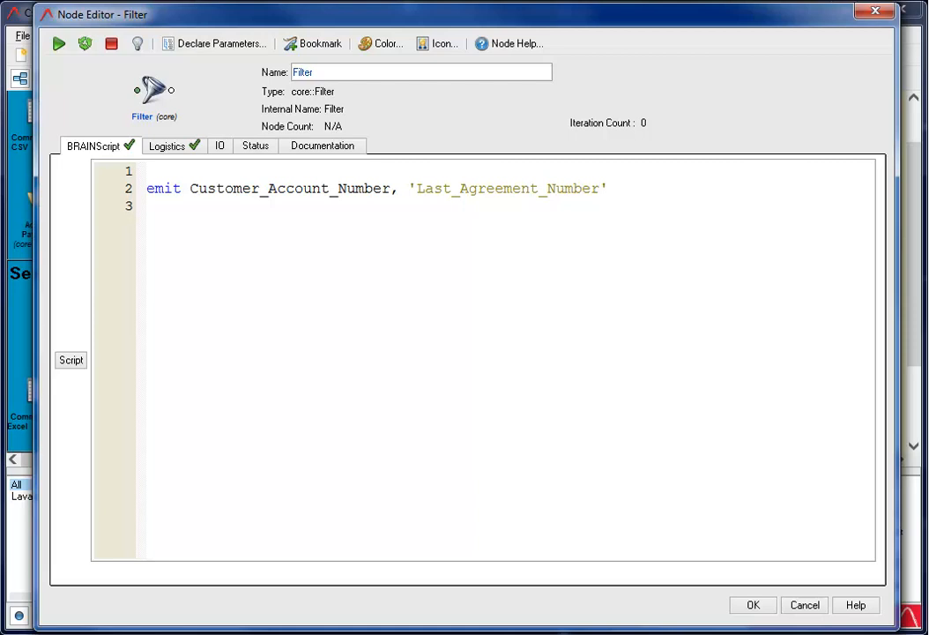
pyautogui.write(", 'Title', 'Initials', 'Surname', 'Business_Account', 'Occupation_Details'")
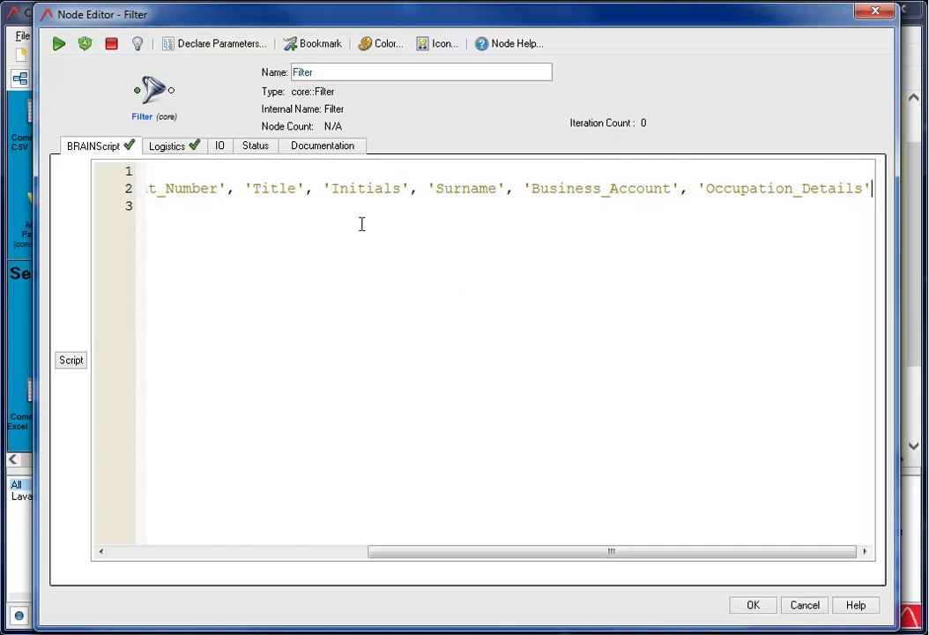
# Rename the filter node as "Select Fields" and accept its settings
pyautogui.doubleClick(326, 71)
pyautogui.write('Select Fields')
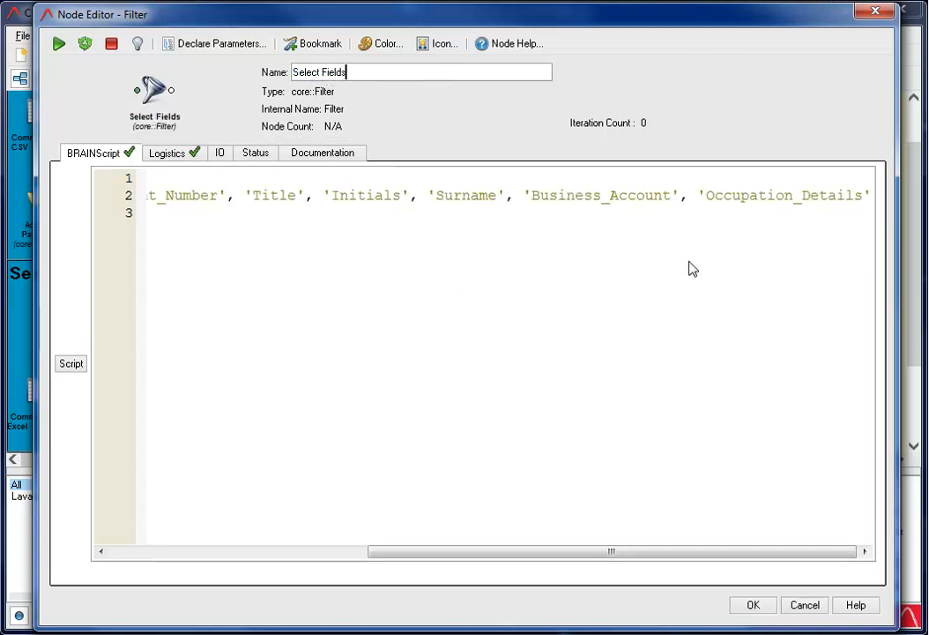
pyautogui.click(752, 604)
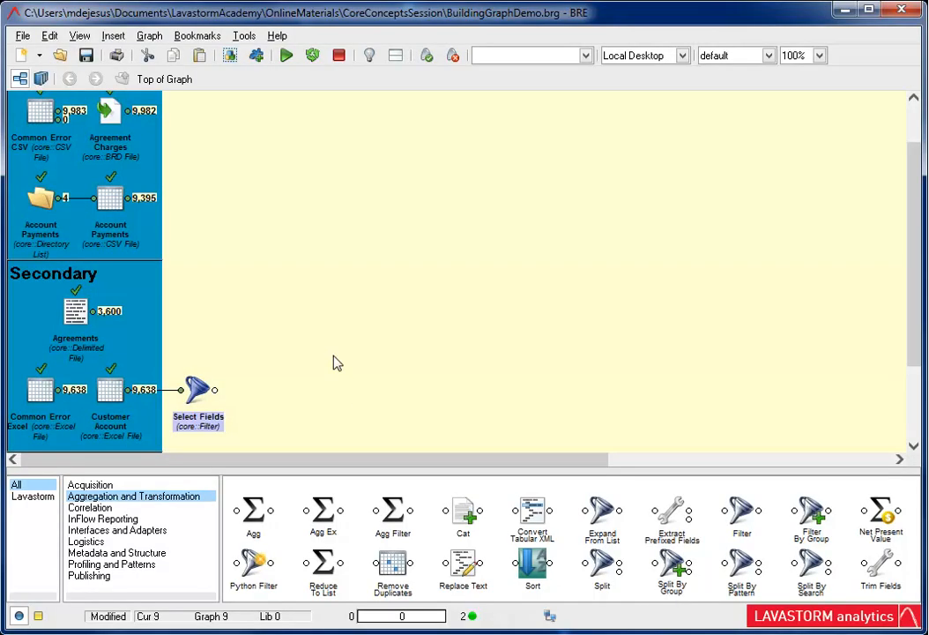
# Run the Select Fields node and review its output records in the data viewer
pyautogui.click(286, 55)
pyautogui.doubleClick(214, 390)
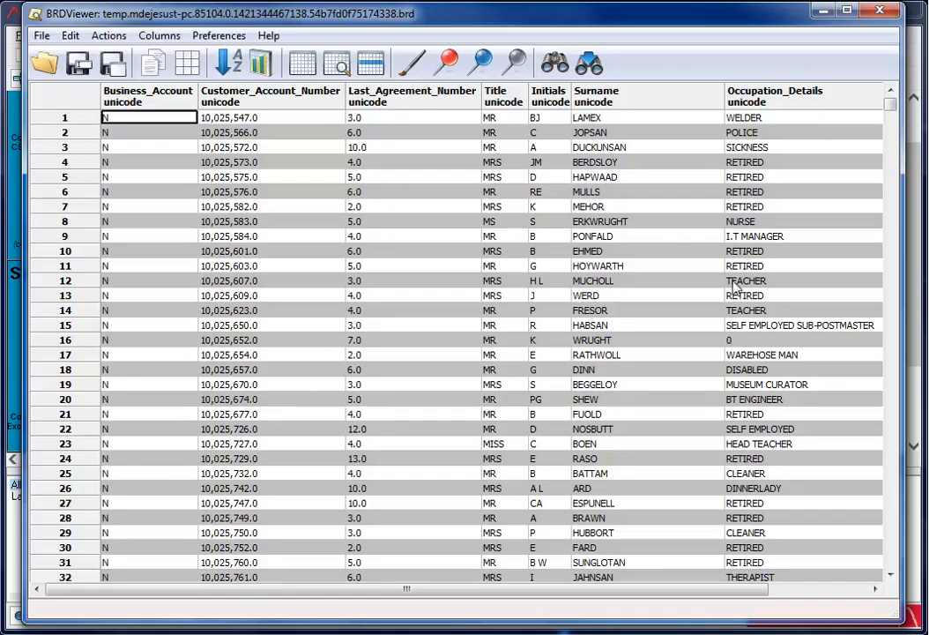
pyautogui.click(879, 10)
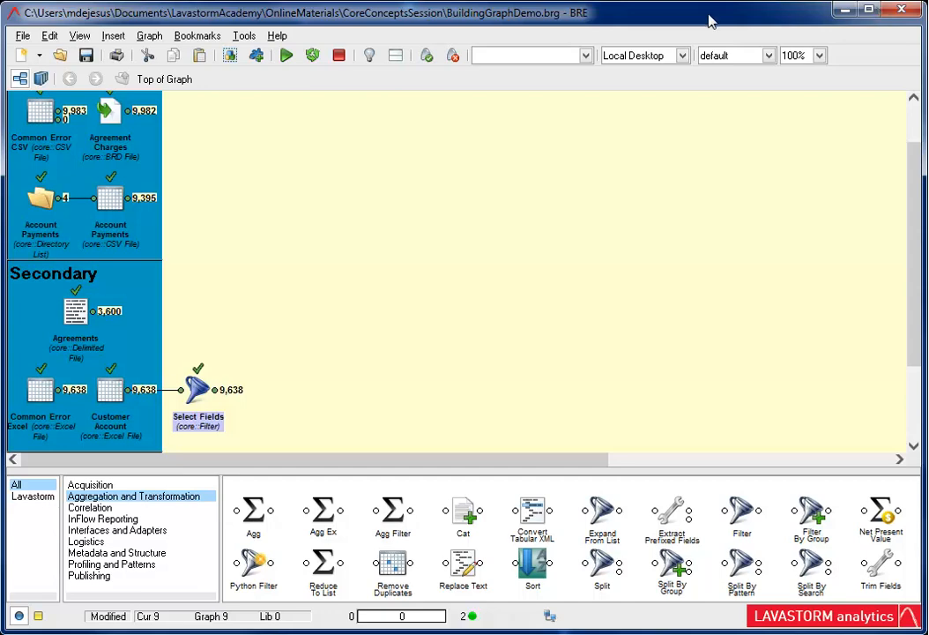
# Add the statement rename 'Occupation_Details' as "Job_Title" on line 3 of the Select Fields script
pyautogui.doubleClick(197, 388)
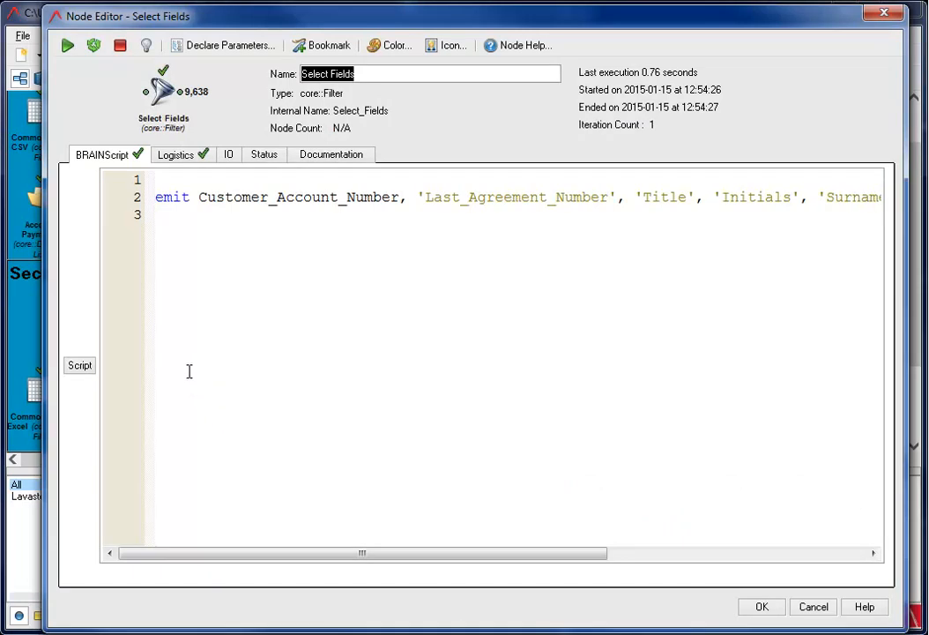
pyautogui.click(180, 214)
pyautogui.write('ren')
pyautogui.press('Return')
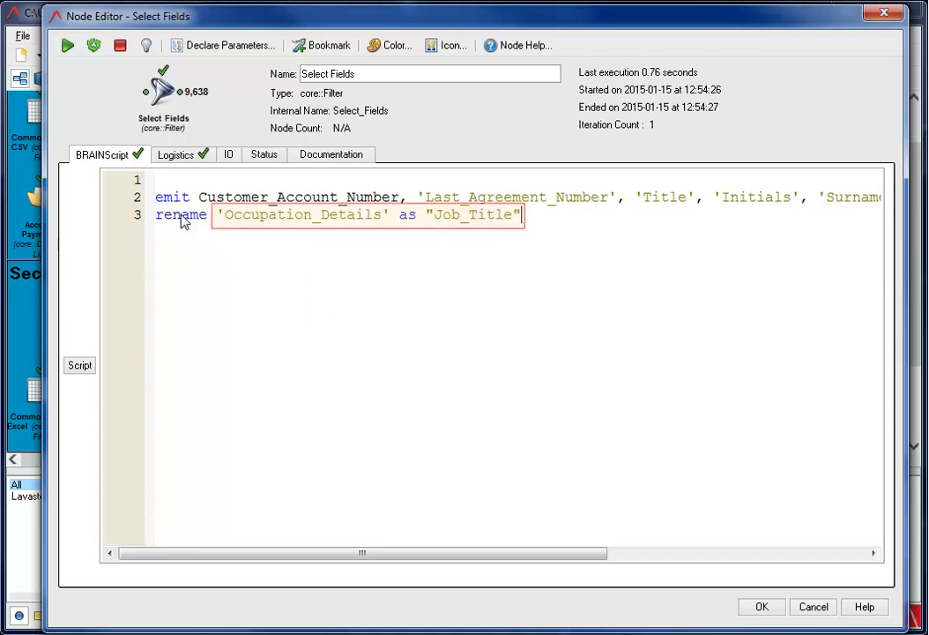
pyautogui.press('Escape')
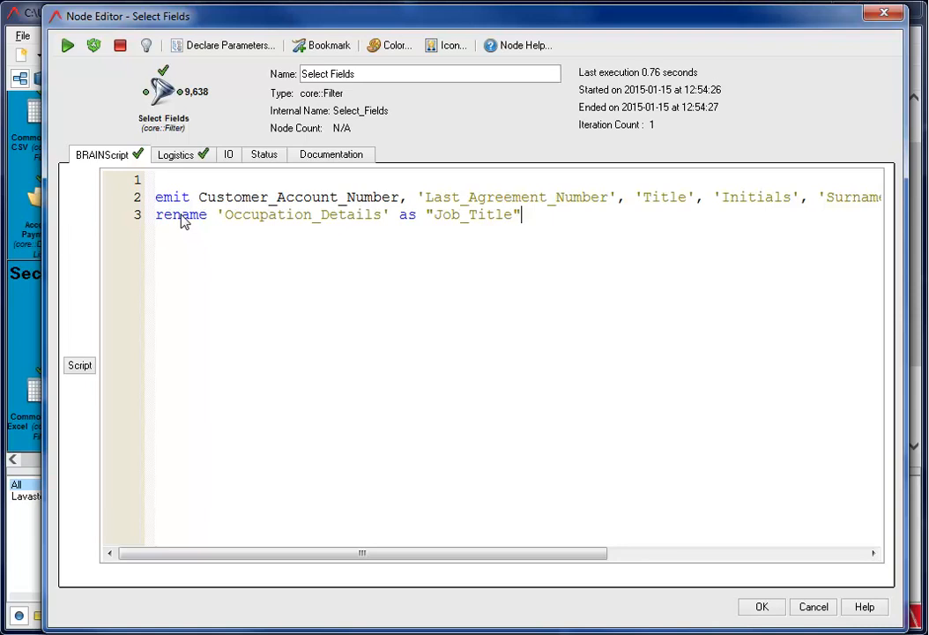
# Rerun Select Fields, compare the Occupation_Details input column with the Job_Title output column, and accept the node's settings
pyautogui.click(94, 46)
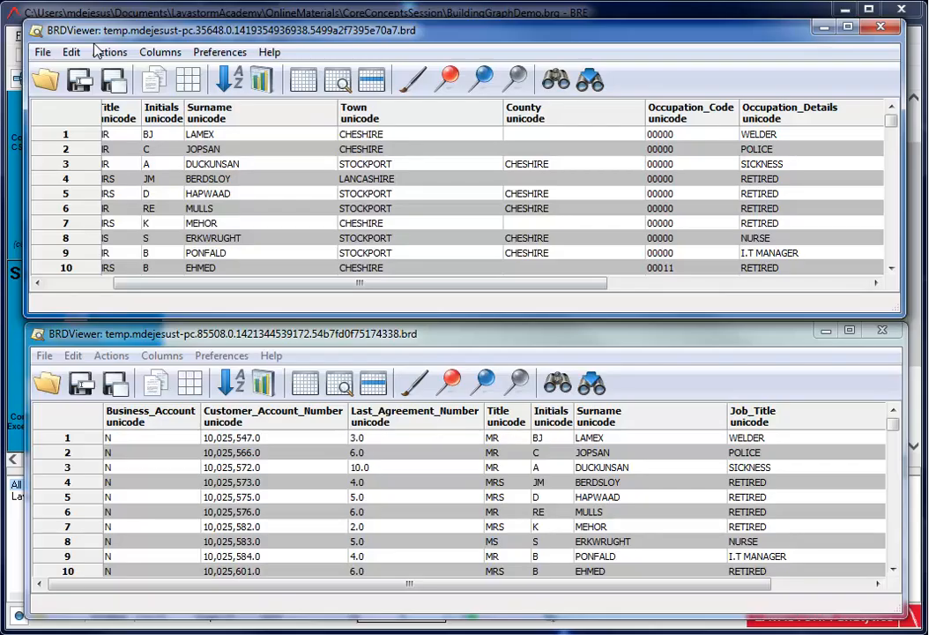
pyautogui.click(796, 122)
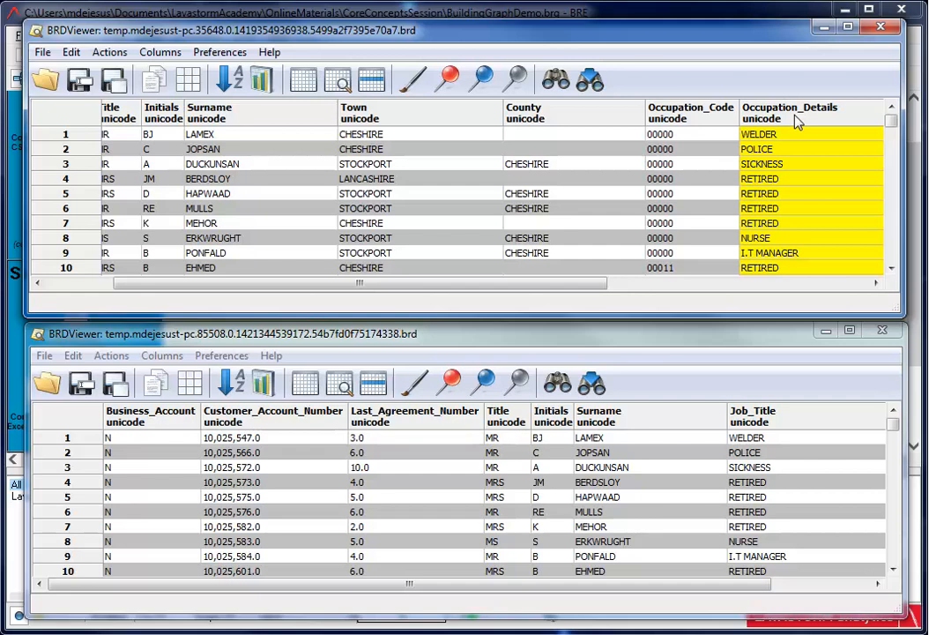
pyautogui.click(805, 418)
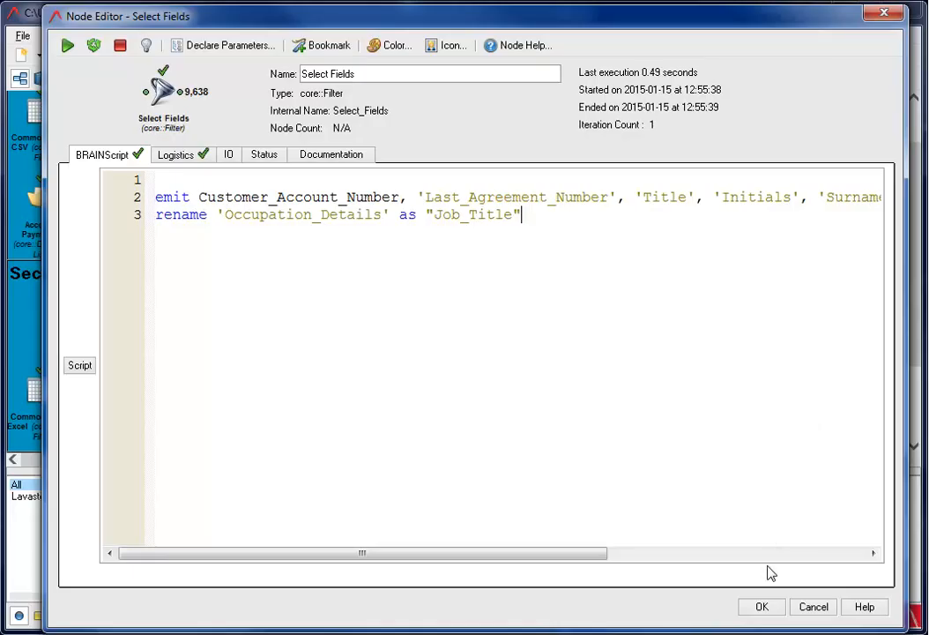
pyautogui.click(762, 606)
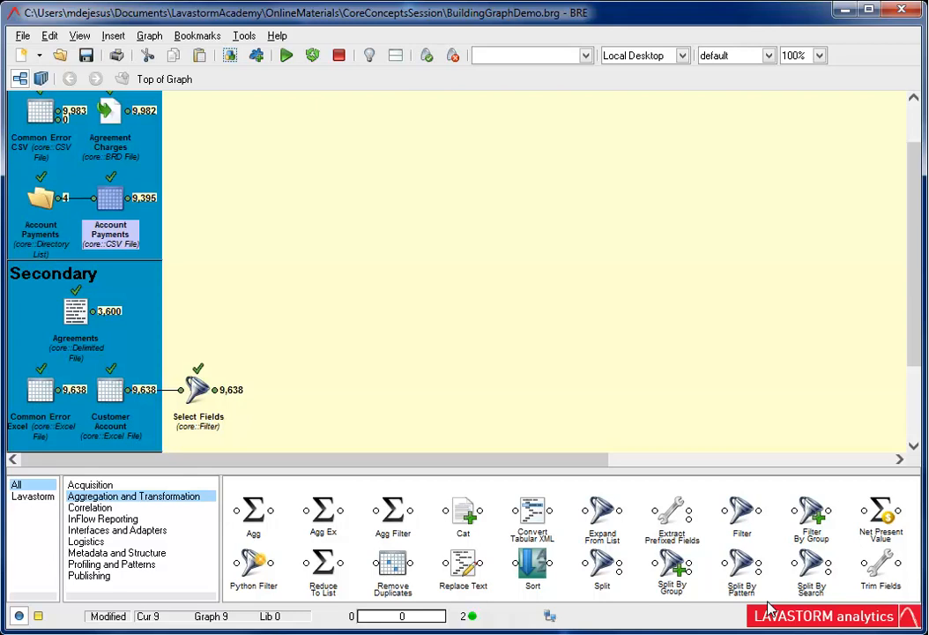
# Add a Filter node after the Account Payments CSV node and add the line exclude APY_Agreement_Status, 'ROW_ID', 'Company_Code' below its emit statement
pyautogui.moveTo(742, 516); pyautogui.dragTo(609, 415)
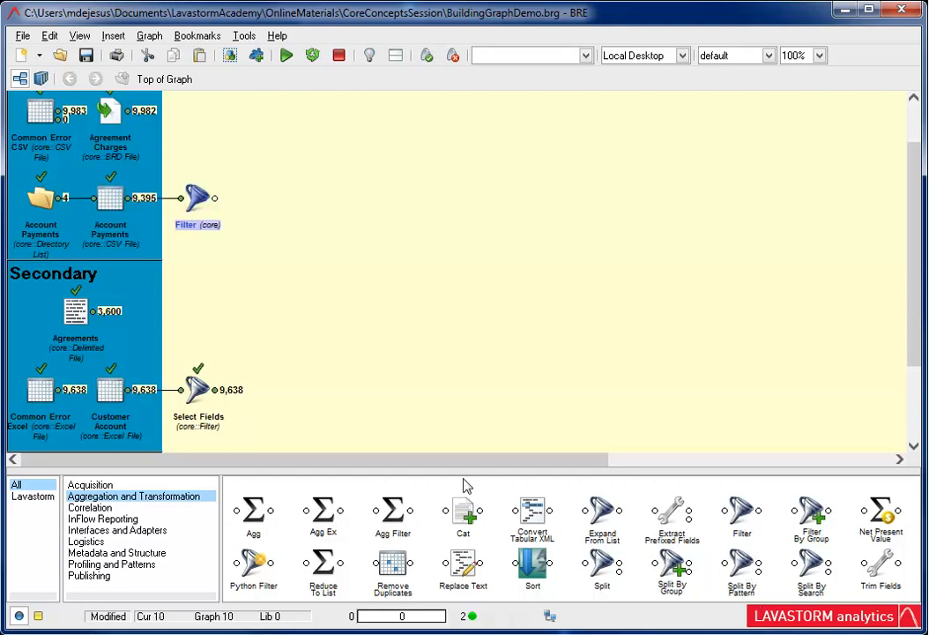
pyautogui.doubleClick(194, 200)
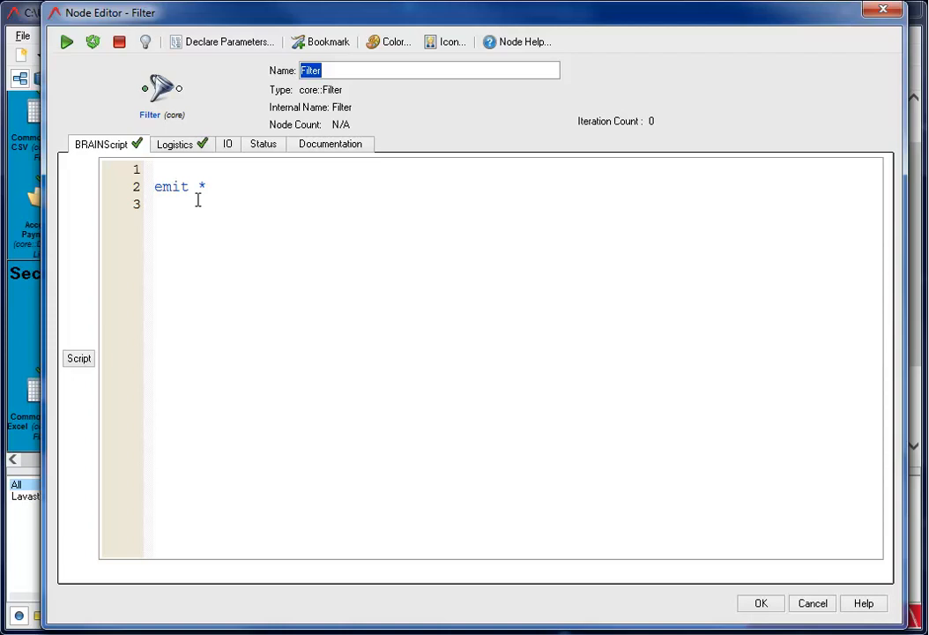
pyautogui.click(155, 203)
pyautogui.write('e')
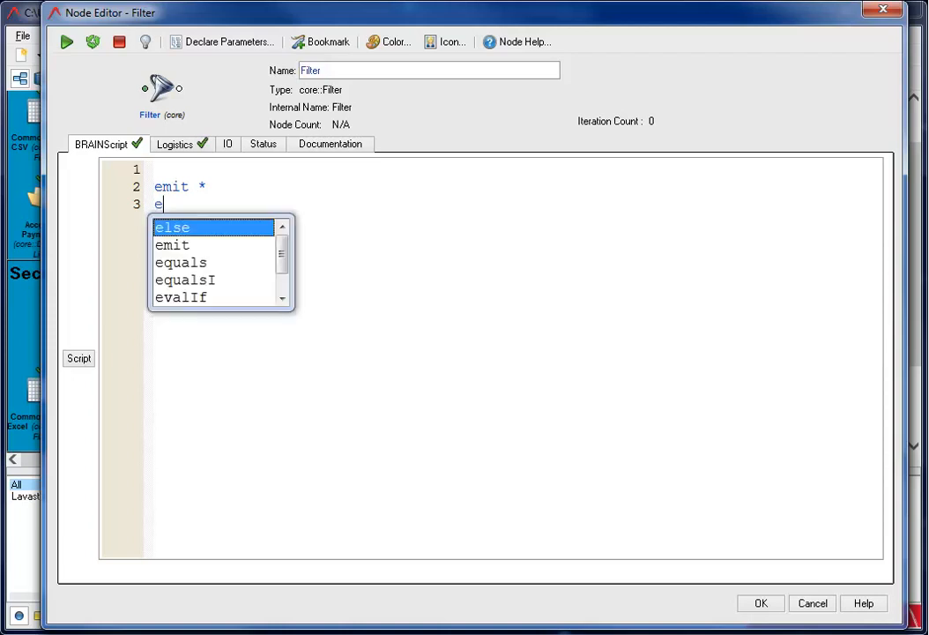
pyautogui.write('xclude')
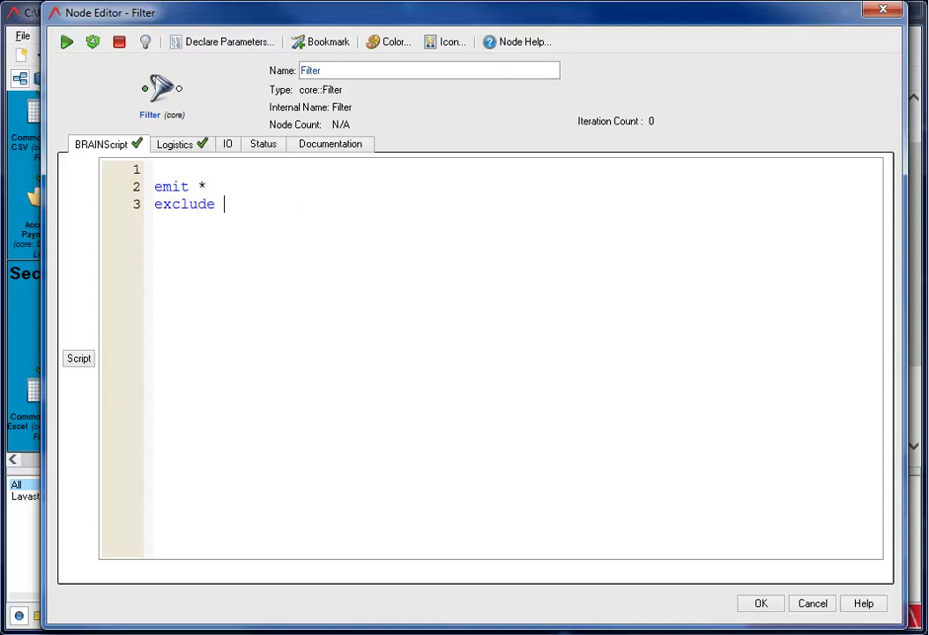
pyautogui.write("APY_Agreement_Status, 'ROW_ID', 'Company_Code'")
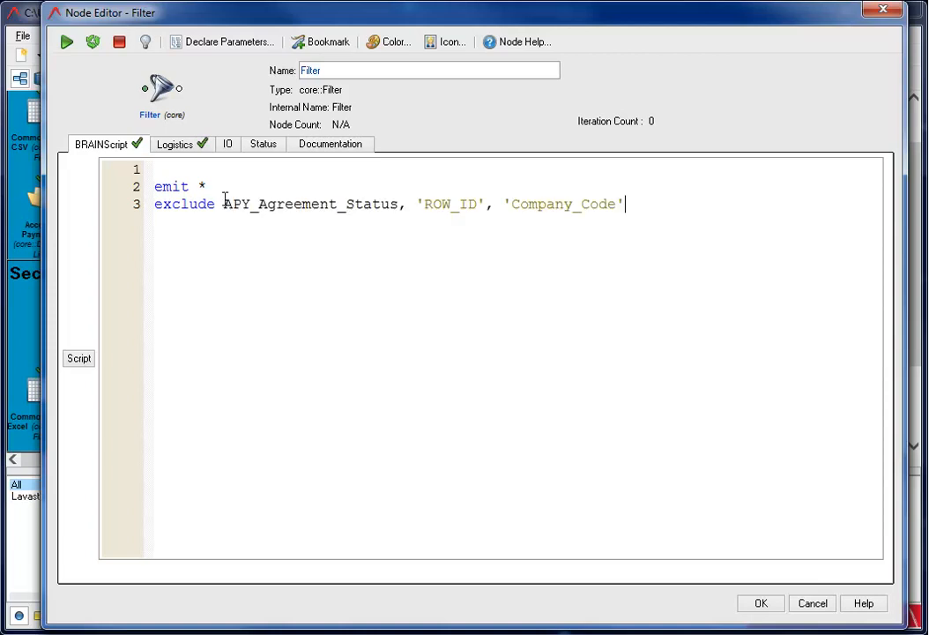
# Rename the new filter node as "Exclude Fields", run it and accept its settings
pyautogui.doubleClick(346, 73)
pyautogui.write('Exclude Fields')
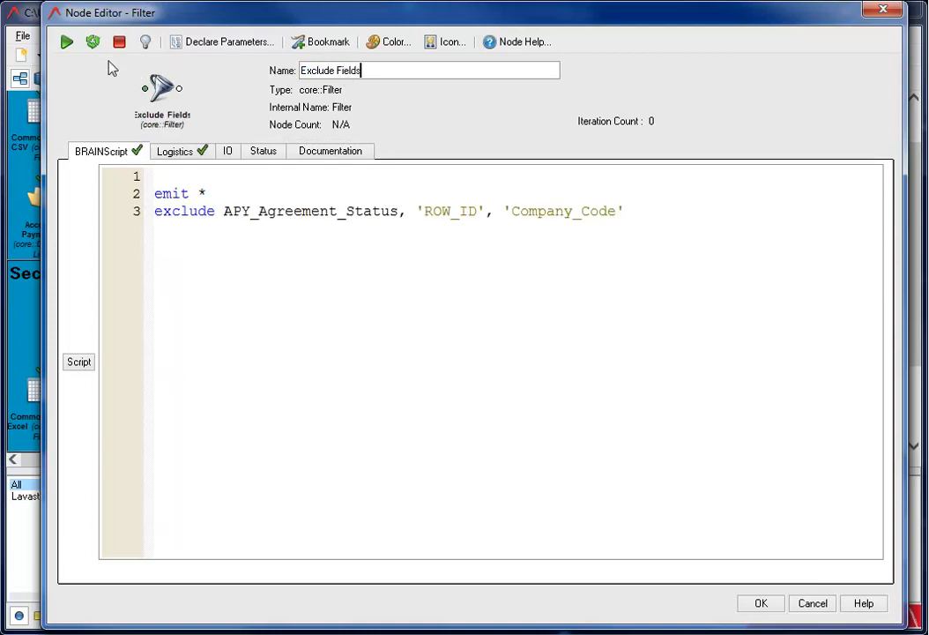
pyautogui.click(66, 44)
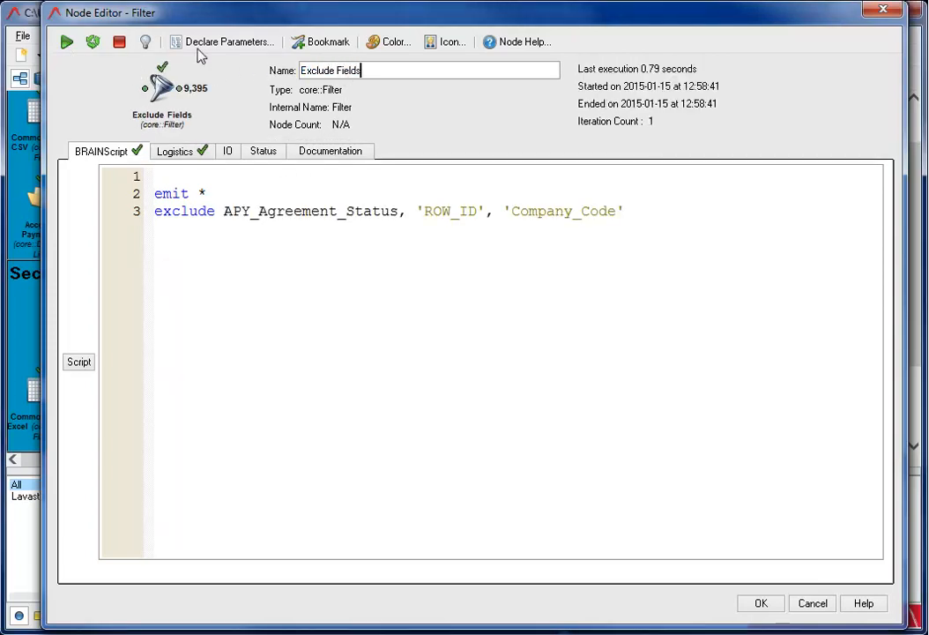
pyautogui.click(762, 603)
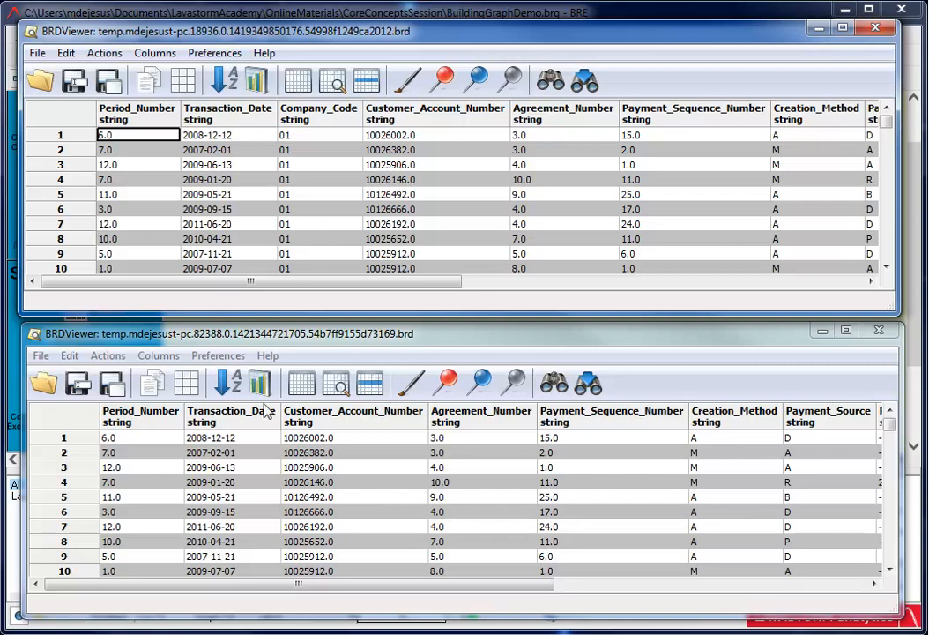
# Compare the column lists of the Account Payments data and the Exclude Fields output
pyautogui.click(143, 53)
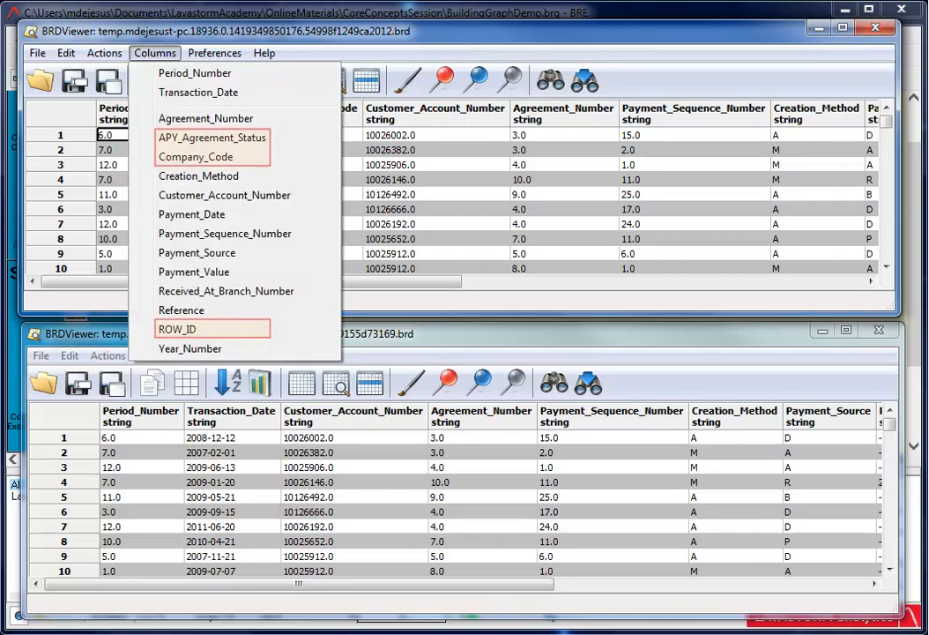
pyautogui.click(196, 156)
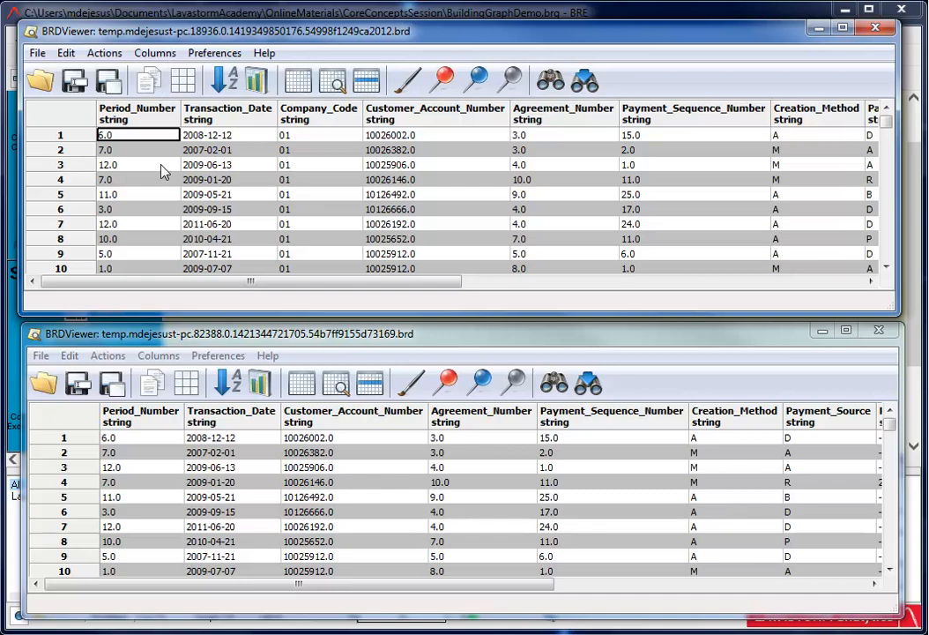
pyautogui.click(160, 357)
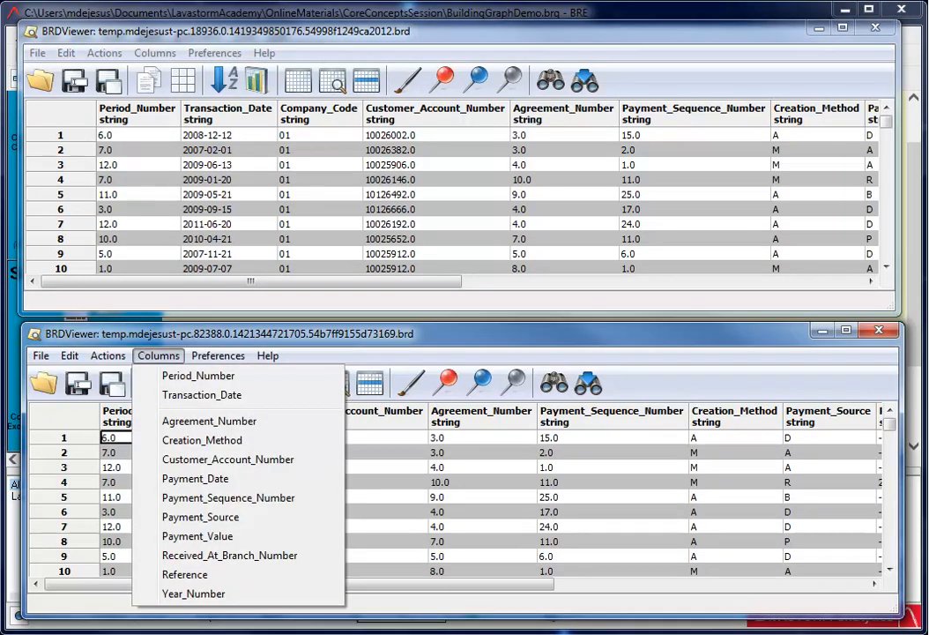